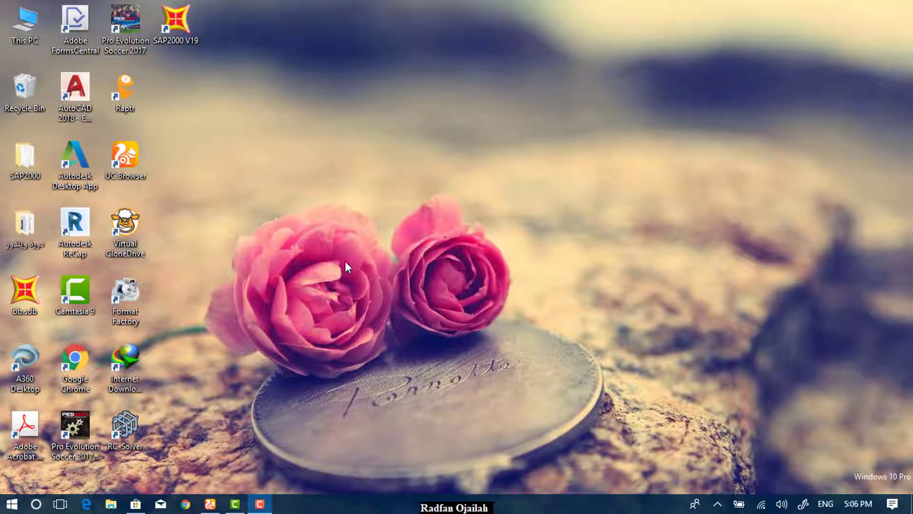
# Launch SAP2000 V19 from the desktop and maximize its window.
pyautogui.click(182, 24)
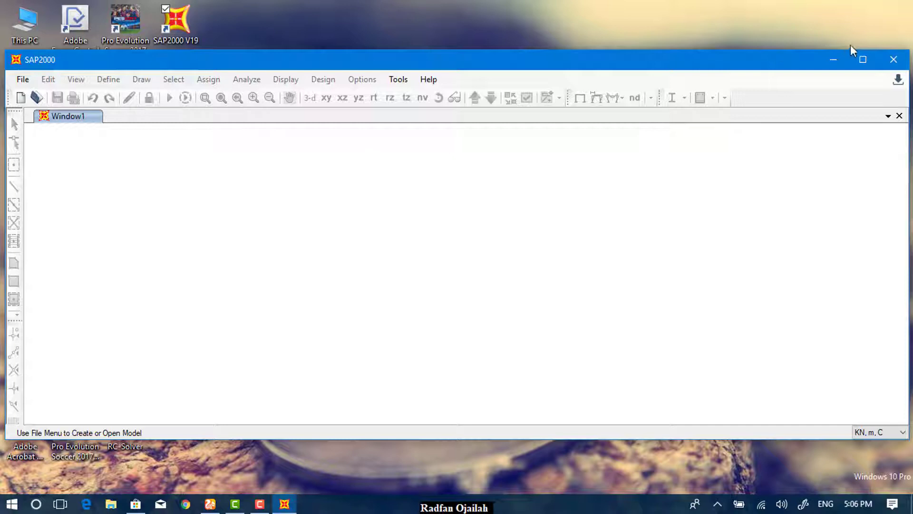
pyautogui.click(861, 59)
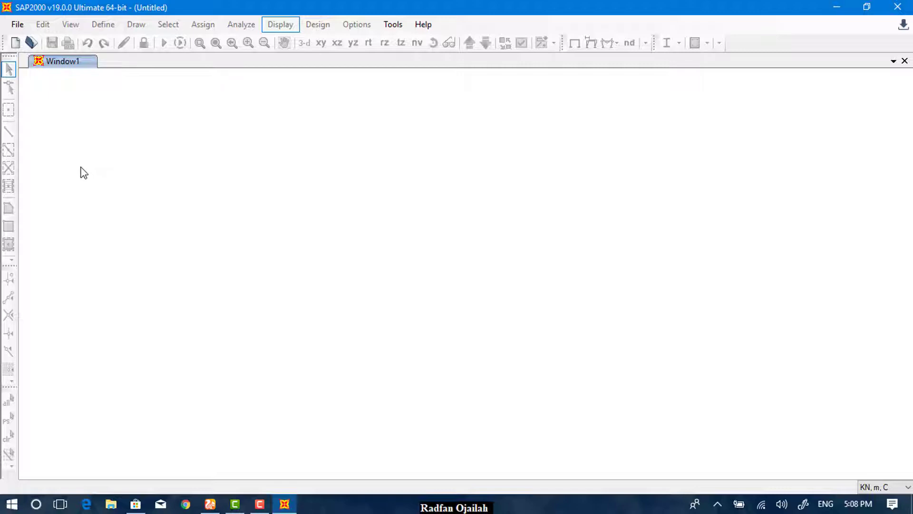
# Create a new model from the Blank template, initialized from defaults with KN, m, C units.
pyautogui.click(15, 44)
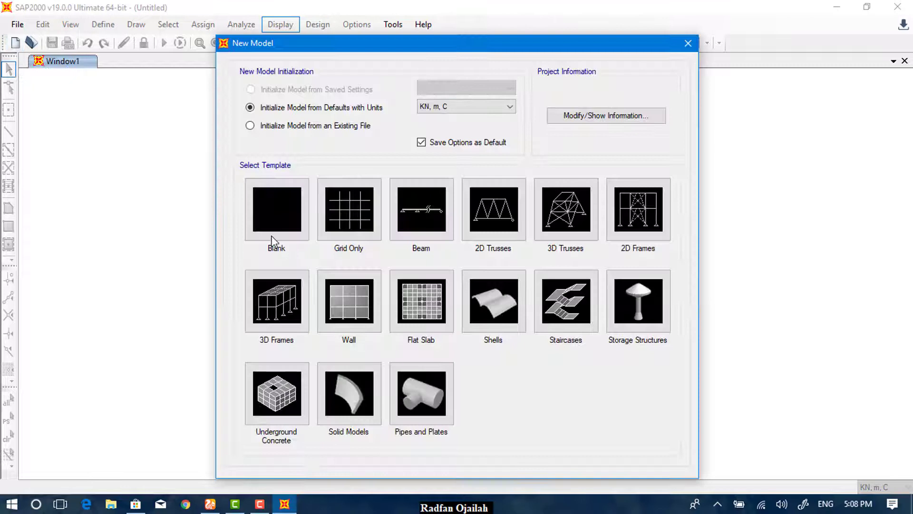
pyautogui.click(688, 43)
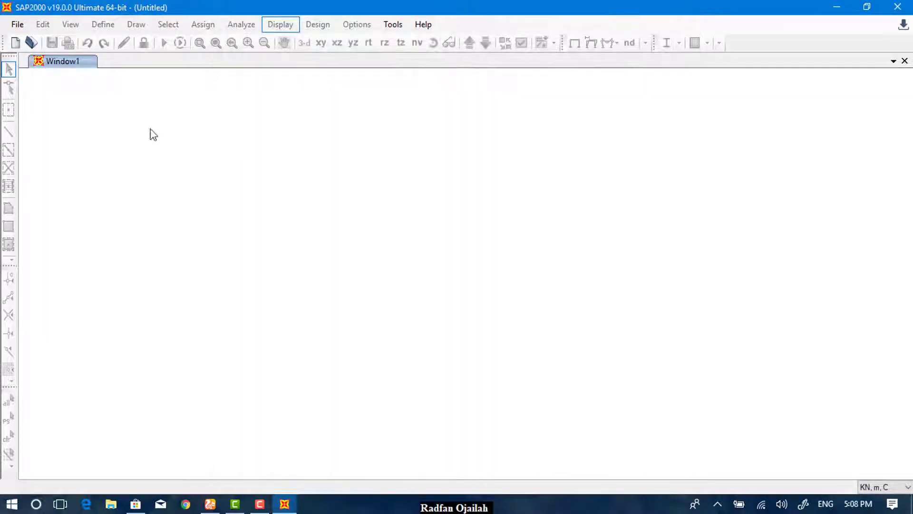
pyautogui.click(18, 25)
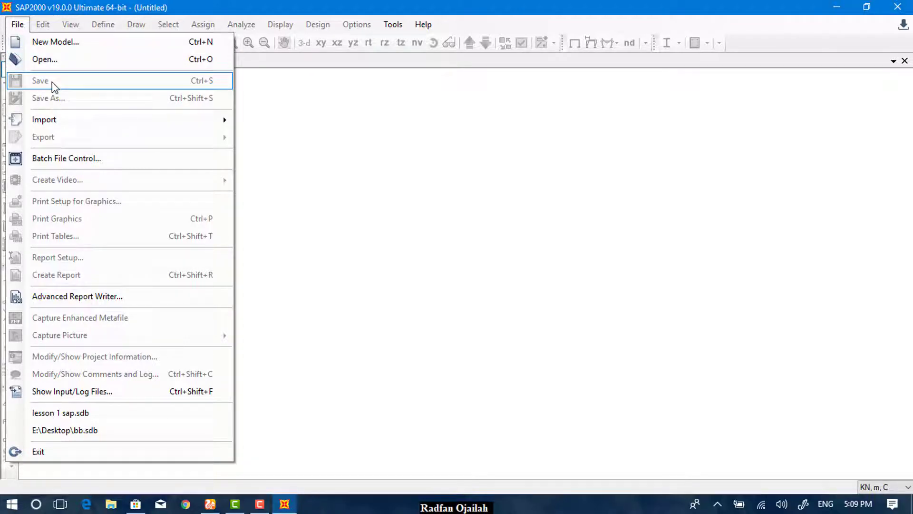
pyautogui.moveTo(57, 119)
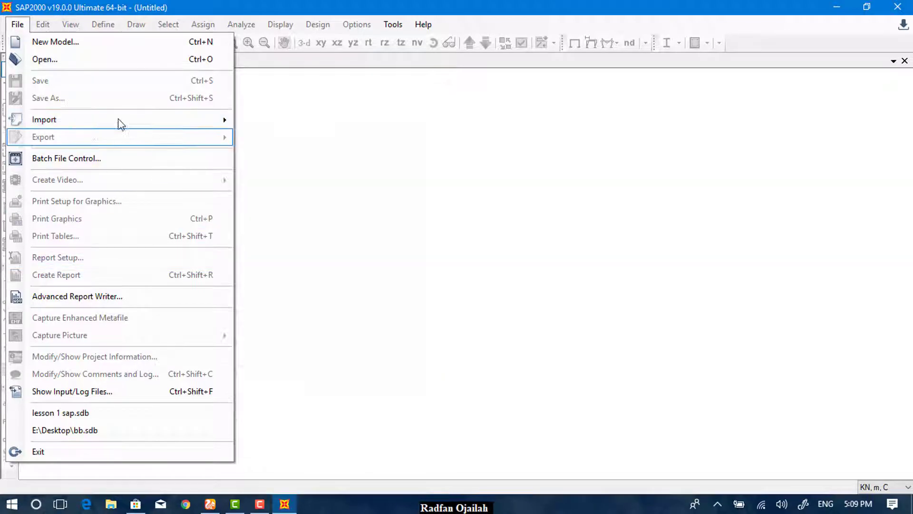
pyautogui.click(73, 47)
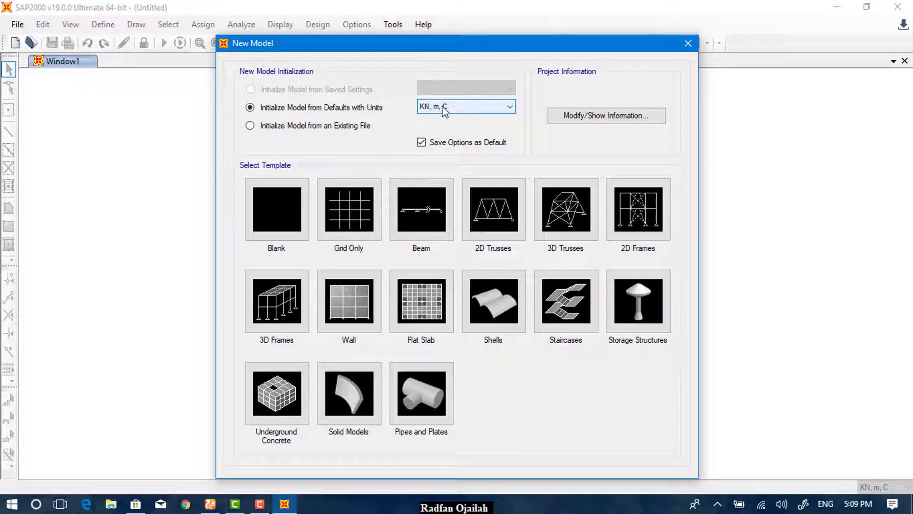
pyautogui.click(444, 108)
pyautogui.click(445, 108)
pyautogui.click(443, 106)
pyautogui.click(442, 106)
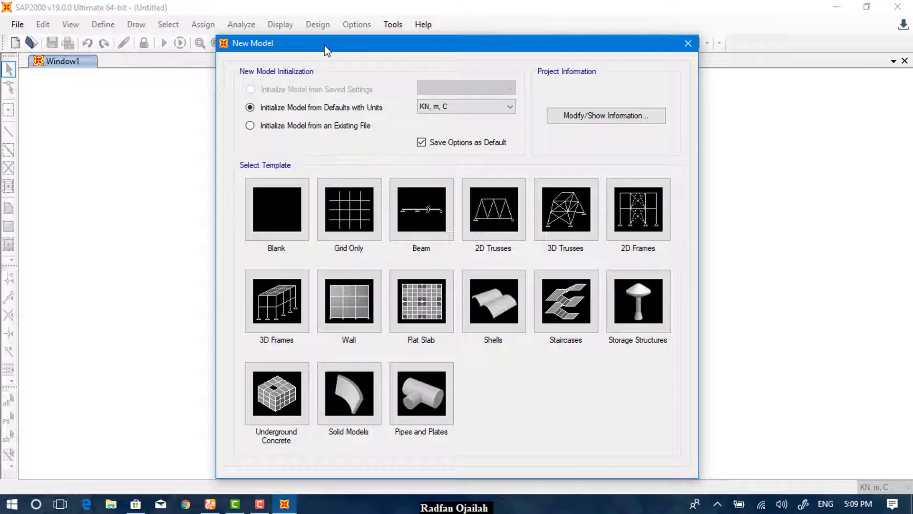
pyautogui.moveTo(327, 49); pyautogui.dragTo(287, 31)
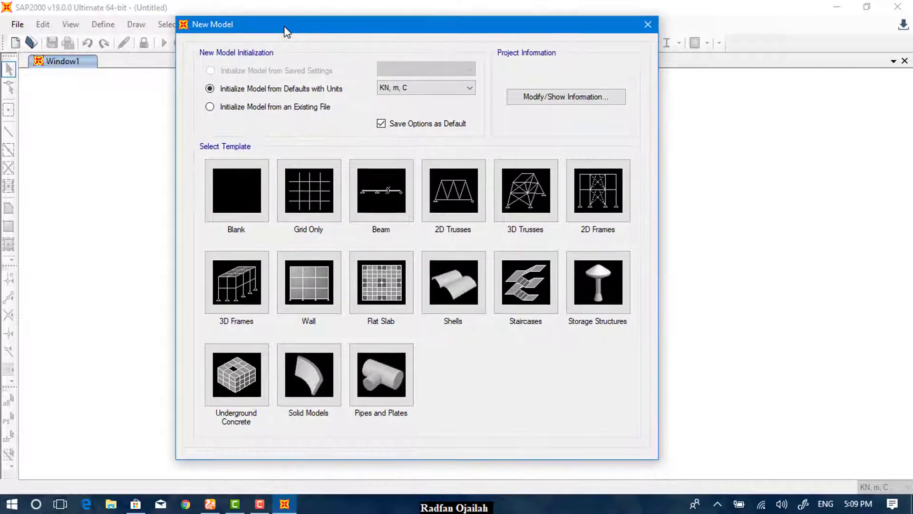
pyautogui.click(389, 90)
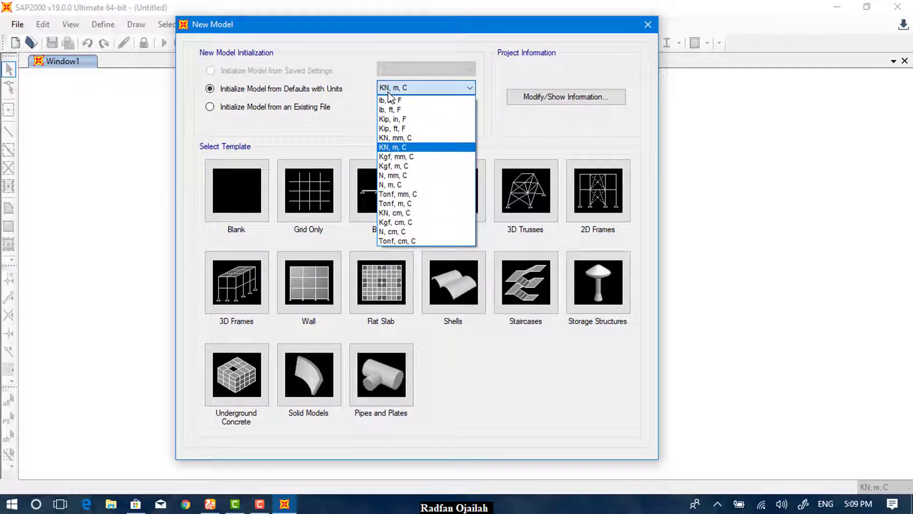
pyautogui.click(406, 147)
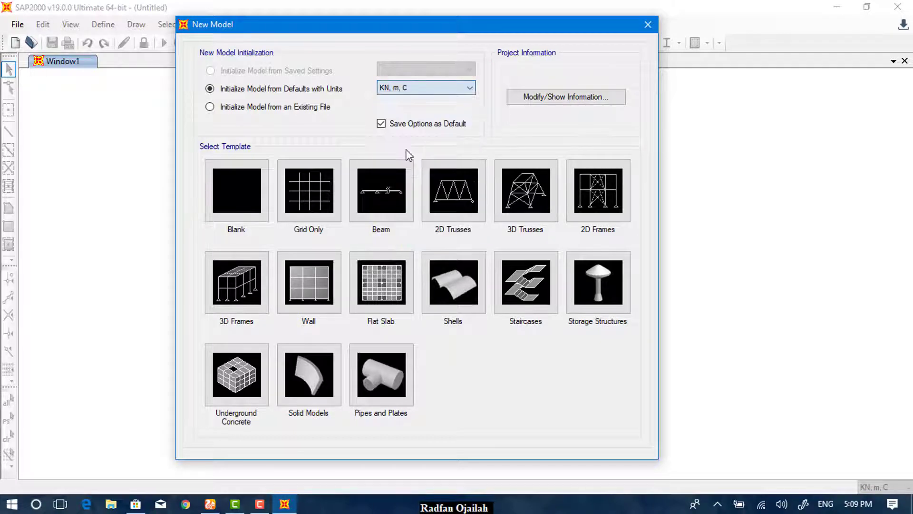
pyautogui.click(247, 194)
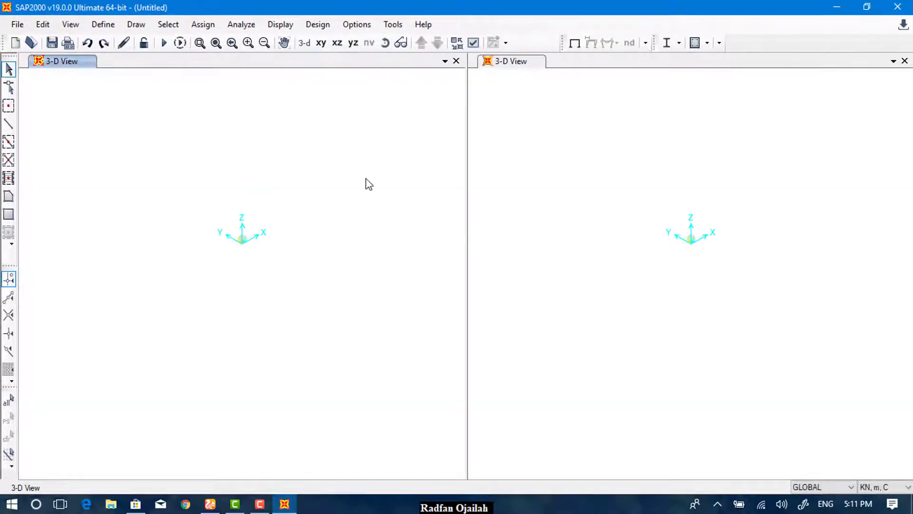
# Open the GLOBAL coordinate system's grid data for modification and add four X grid lines.
pyautogui.rightClick(366, 177)
pyautogui.click(377, 193)
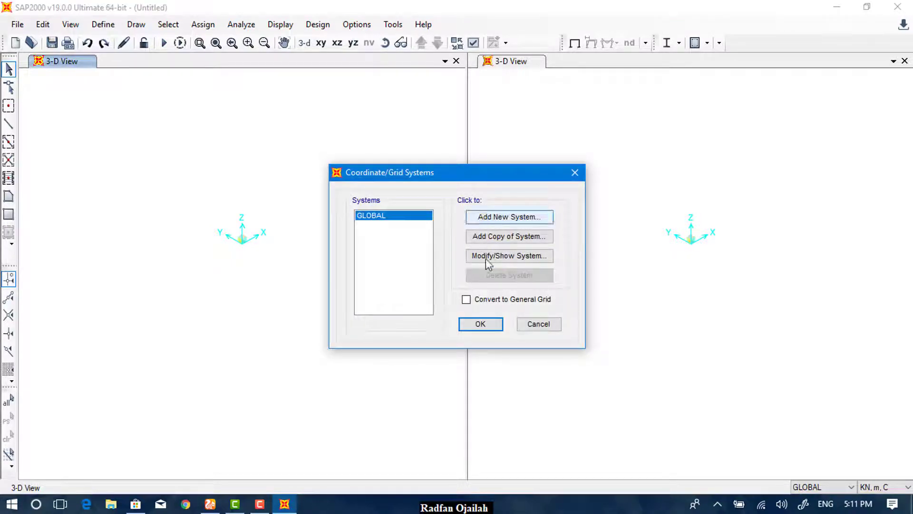
pyautogui.click(492, 258)
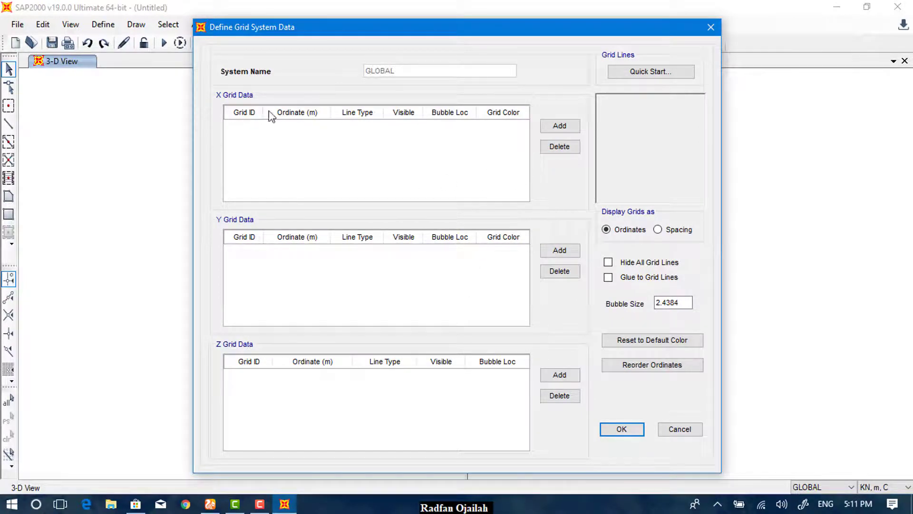
pyautogui.click(551, 129)
pyautogui.click(552, 130)
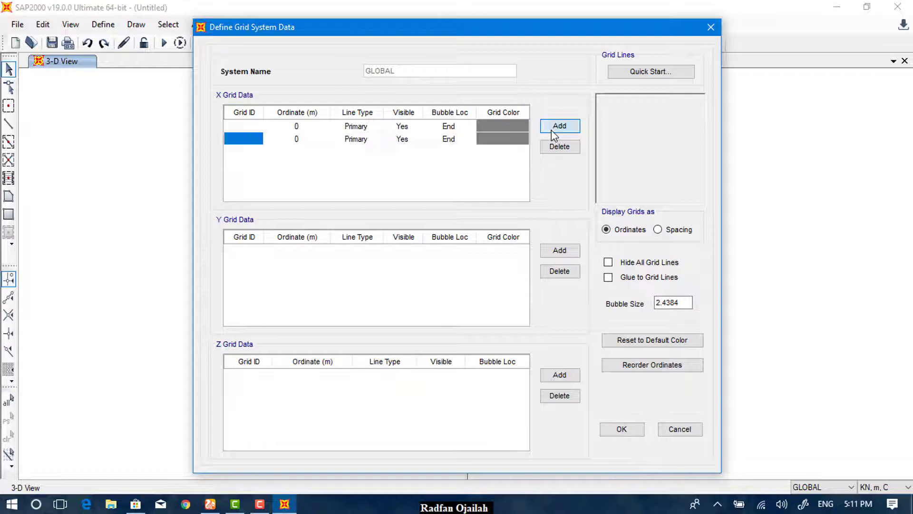
pyautogui.click(551, 130)
pyautogui.click(552, 129)
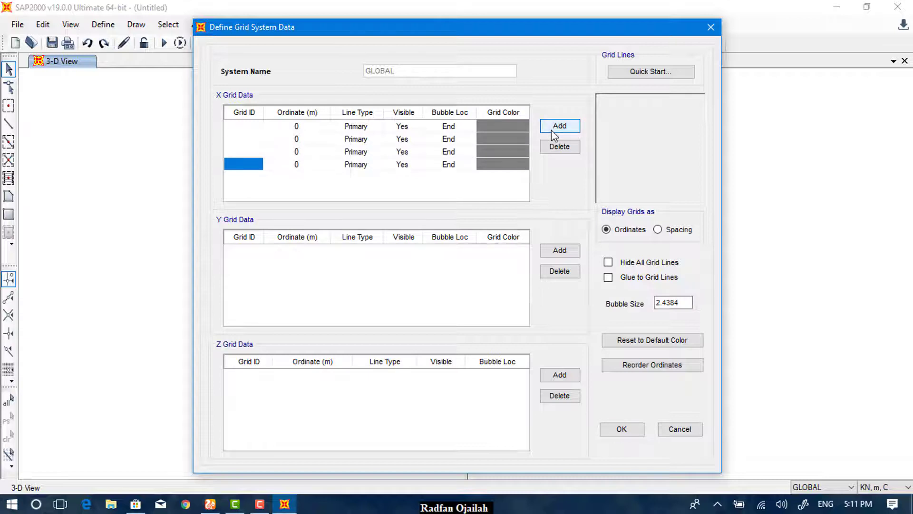
# Add four Y grid lines and two Z grid lines to the GLOBAL system.
pyautogui.click(561, 252)
pyautogui.click(561, 254)
pyautogui.click(561, 257)
pyautogui.click(563, 259)
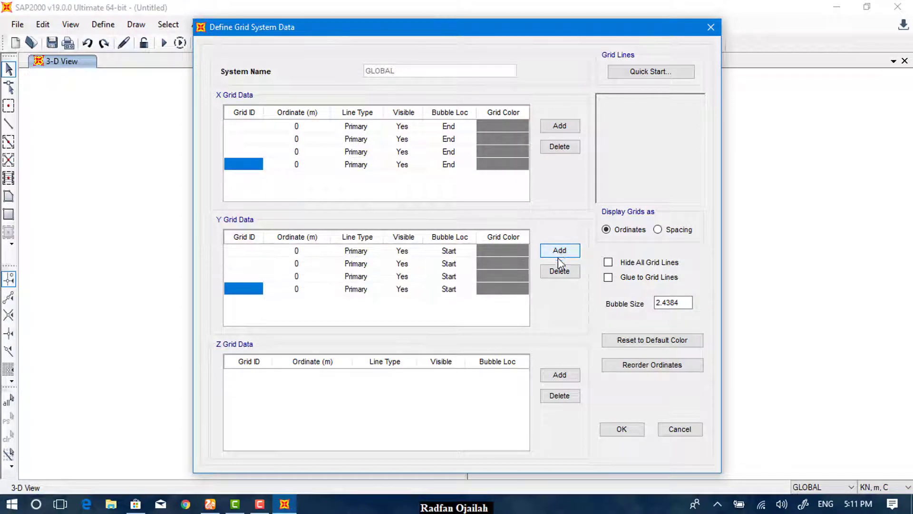
pyautogui.click(560, 376)
pyautogui.click(560, 378)
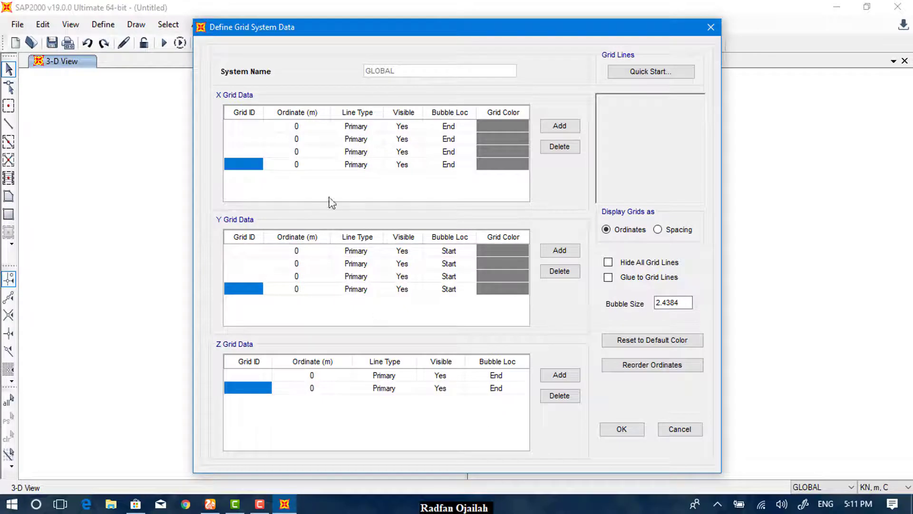
# Set the ordinates of the four X grid lines to 2, 3, 5 and 4 m.
pyautogui.click(288, 129)
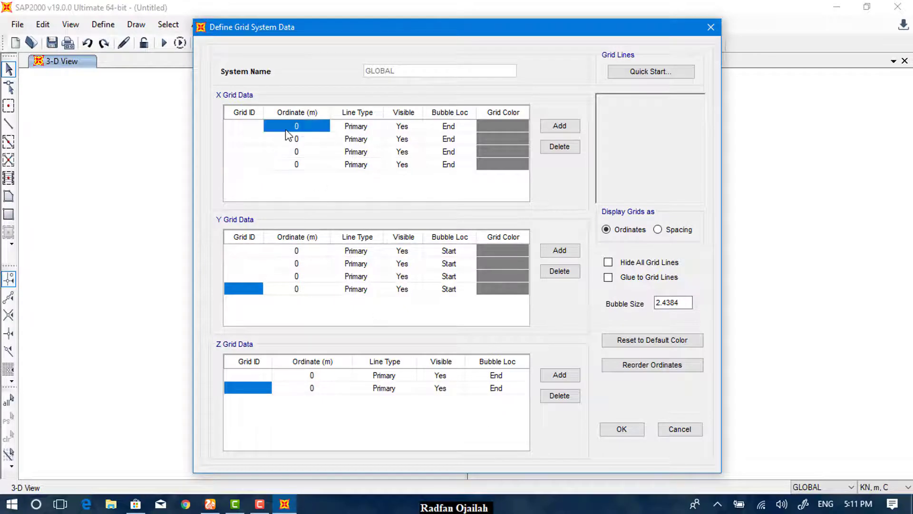
pyautogui.write('2')
pyautogui.press('Return')
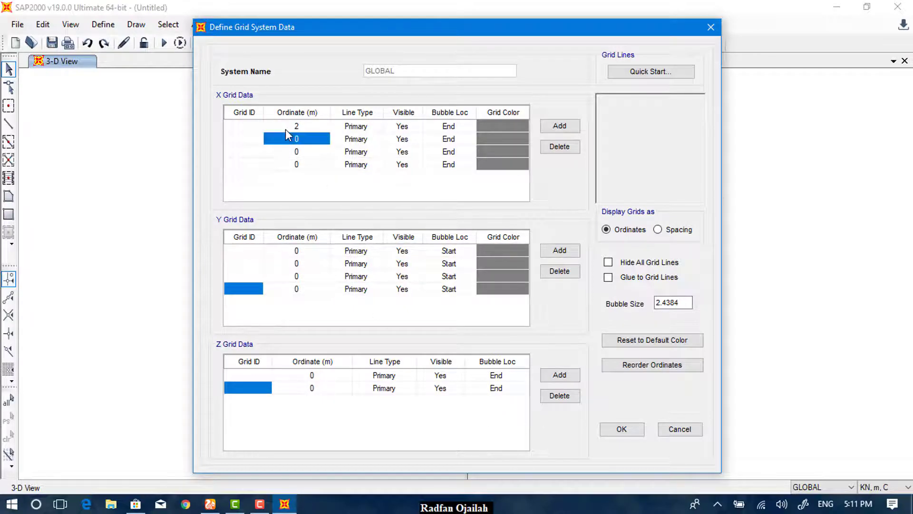
pyautogui.press('Return')
pyautogui.write('5')
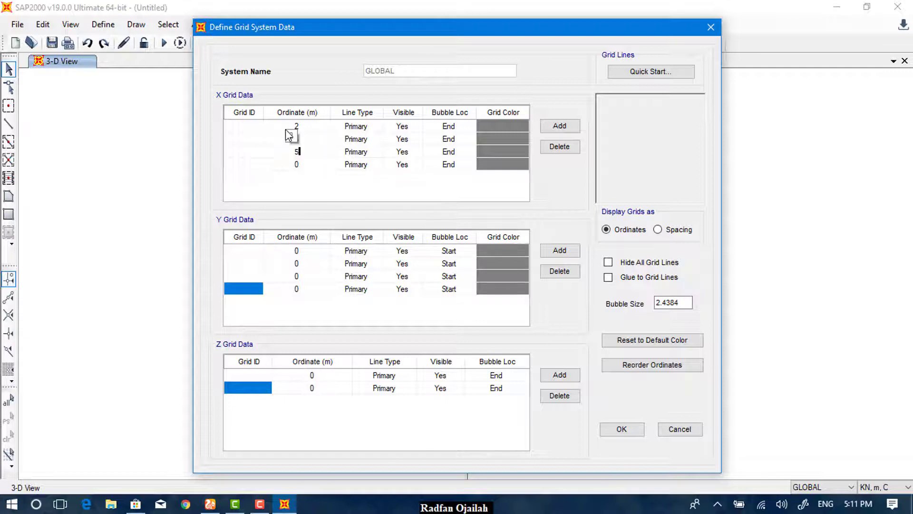
pyautogui.press('Return')
pyautogui.write('4')
pyautogui.press('Return')
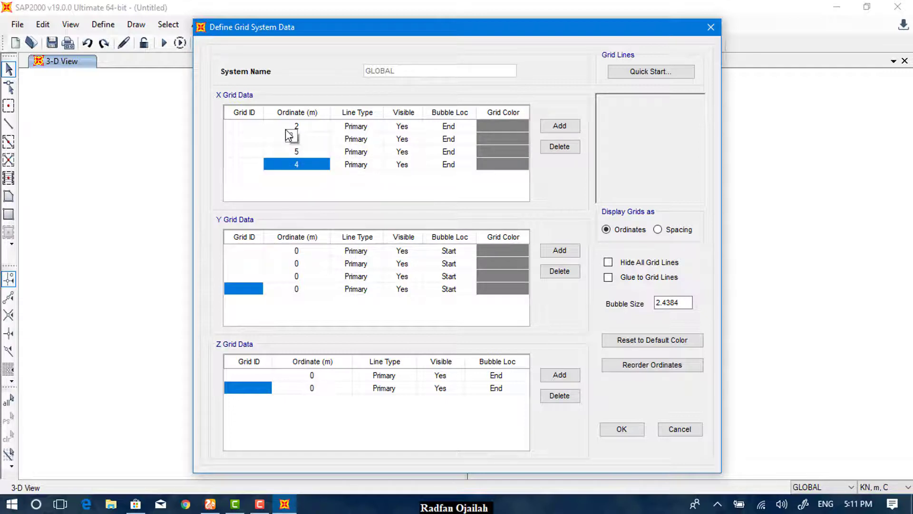
# Set the ordinates of the four Y grid lines to 2, 5, 8 and 7 m.
pyautogui.click(285, 252)
pyautogui.write('2')
pyautogui.press('Return')
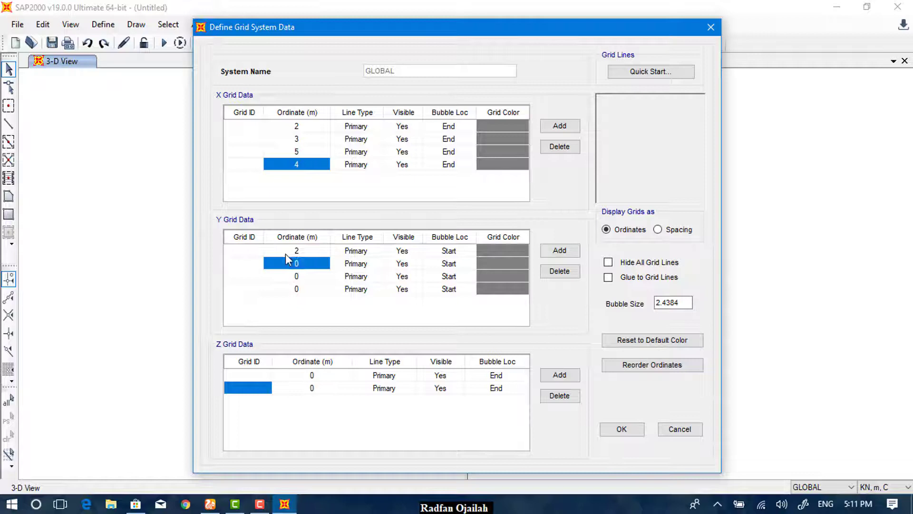
pyautogui.write('5')
pyautogui.press('Return')
pyautogui.write('8')
pyautogui.press('Return')
pyautogui.write('7')
pyautogui.press('Return')
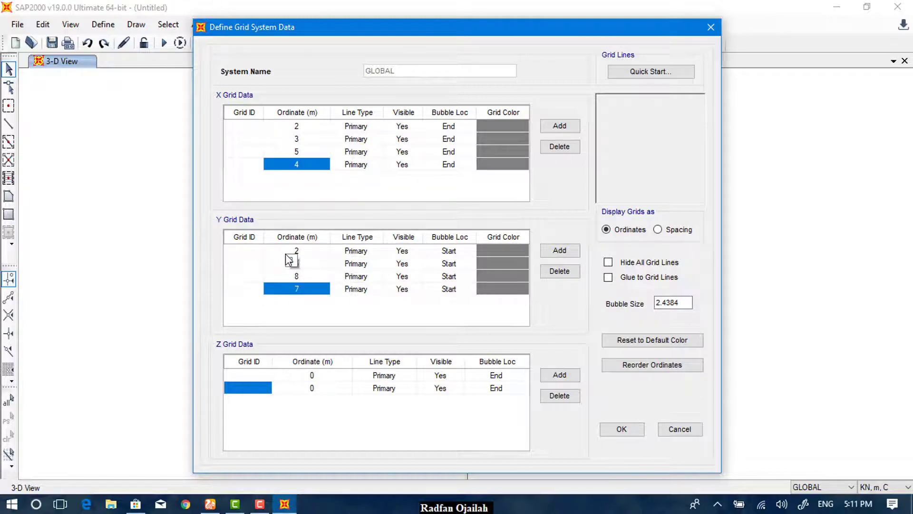
# Set the two Z grid ordinates to 3 and 2 m, and apply the grid definition to the model.
pyautogui.click(300, 376)
pyautogui.write('3')
pyautogui.press('Return')
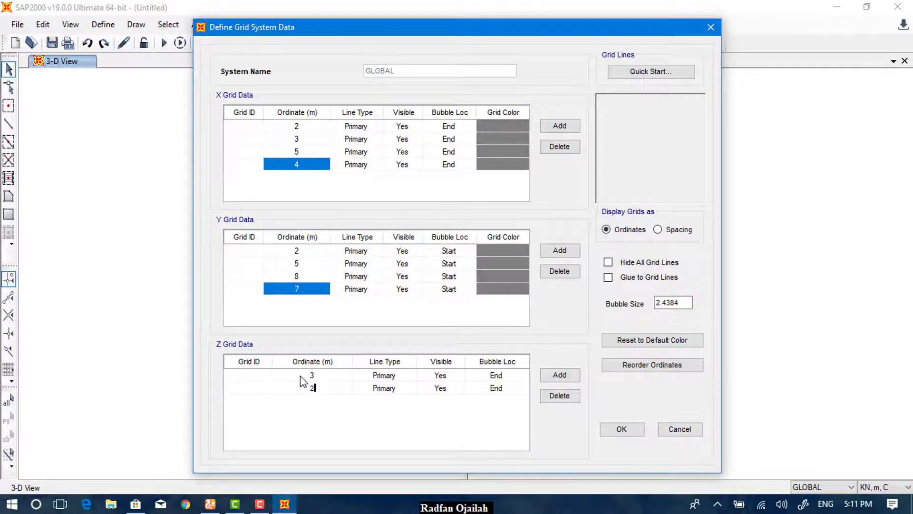
pyautogui.write('2')
pyautogui.press('Return')
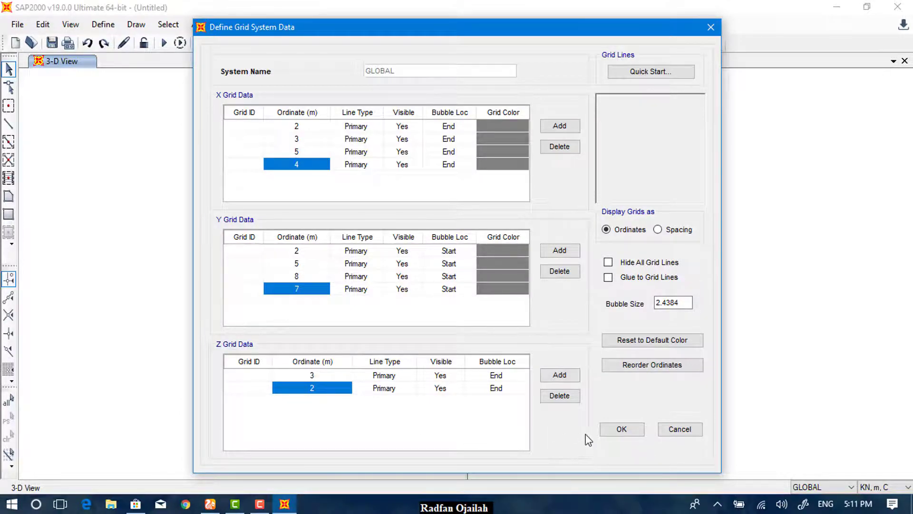
pyautogui.click(604, 429)
pyautogui.click(476, 325)
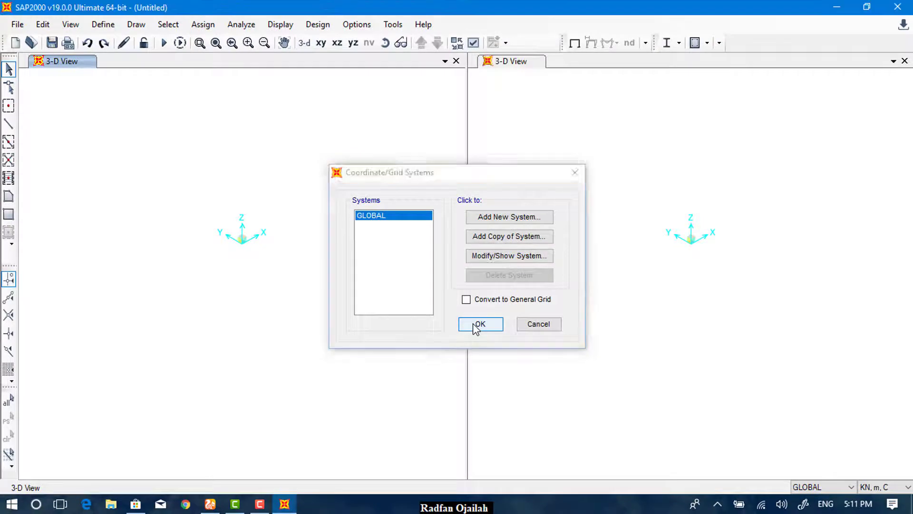
# Reopen the GLOBAL system's grid data and delete all four X grid lines.
pyautogui.scroll(-2, 366, 403)
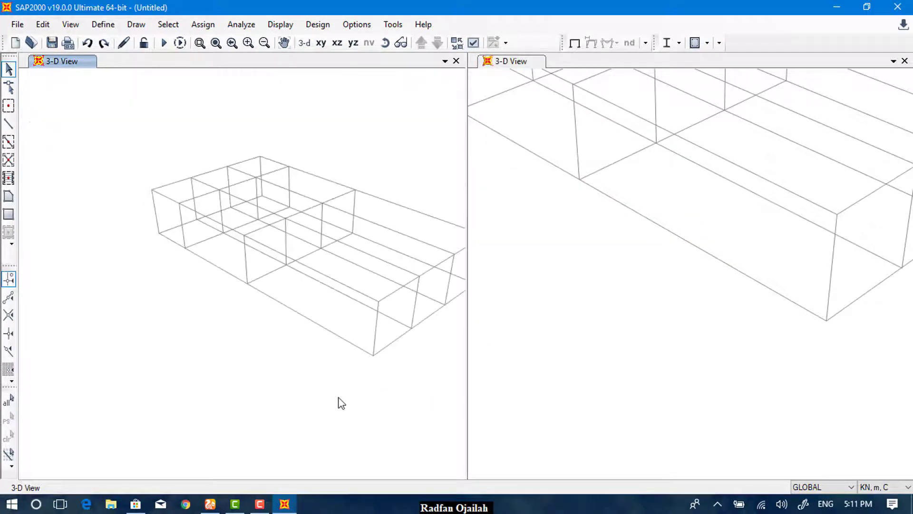
pyautogui.scroll(-2, 450, 310)
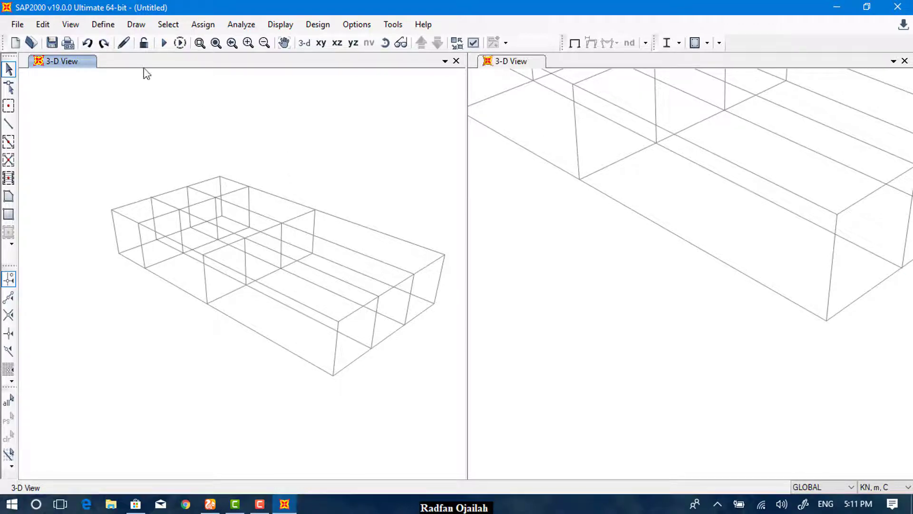
pyautogui.rightClick(226, 146)
pyautogui.click(251, 153)
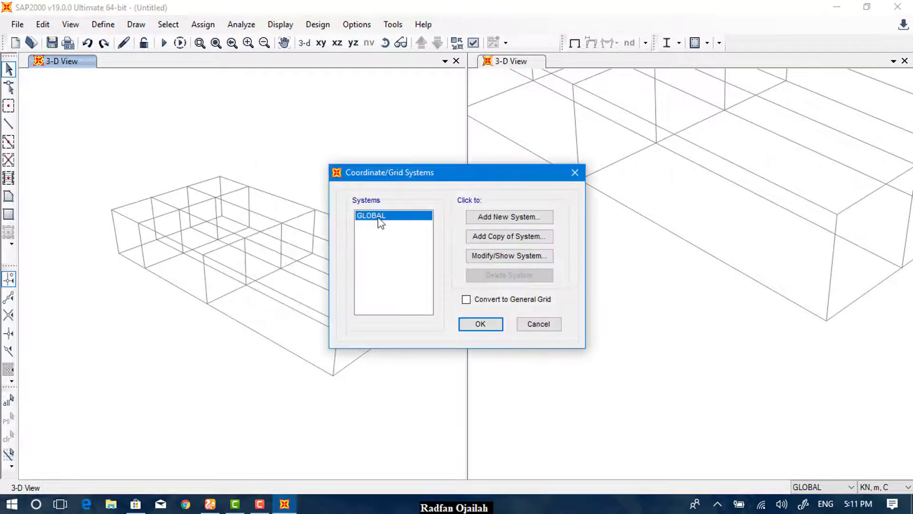
pyautogui.click(479, 256)
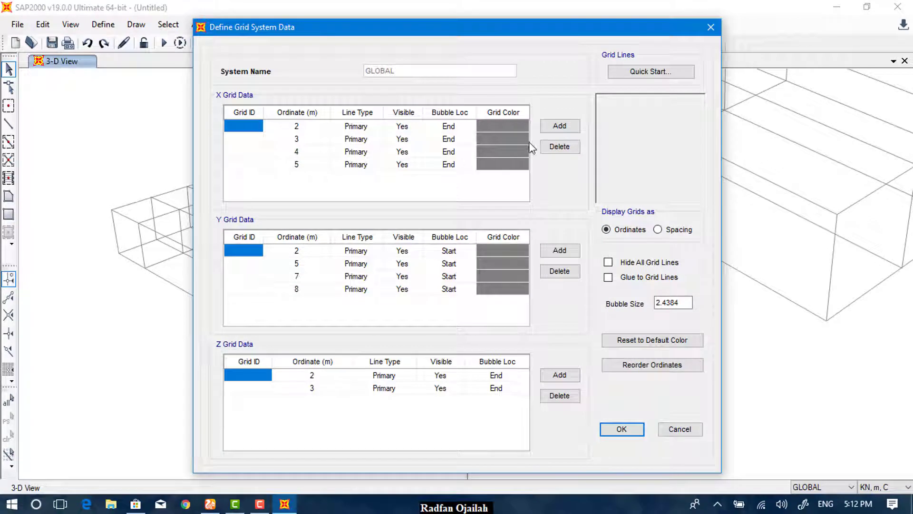
pyautogui.click(558, 147)
pyautogui.click(558, 148)
pyautogui.click(558, 147)
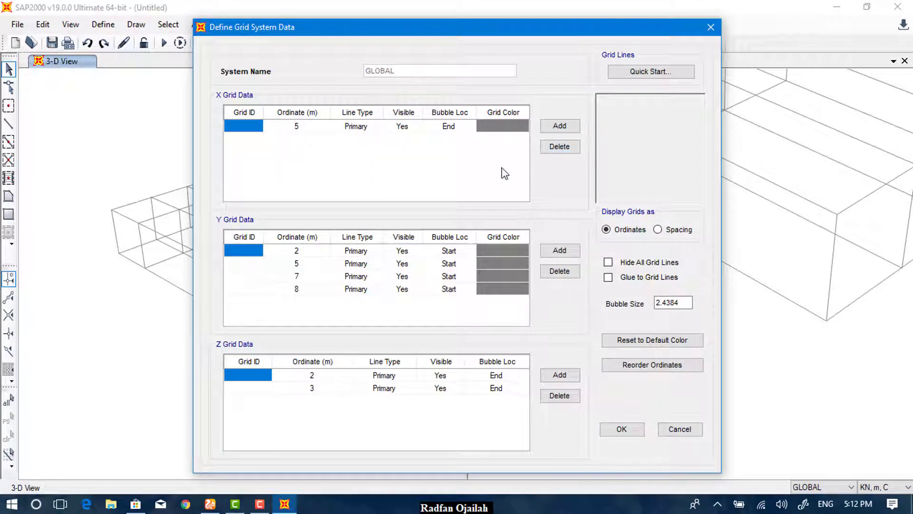
pyautogui.click(558, 147)
# Delete all Y and Z grid lines from the GLOBAL system and apply the emptied grid definition.
pyautogui.click(559, 271)
pyautogui.click(559, 270)
pyautogui.click(559, 271)
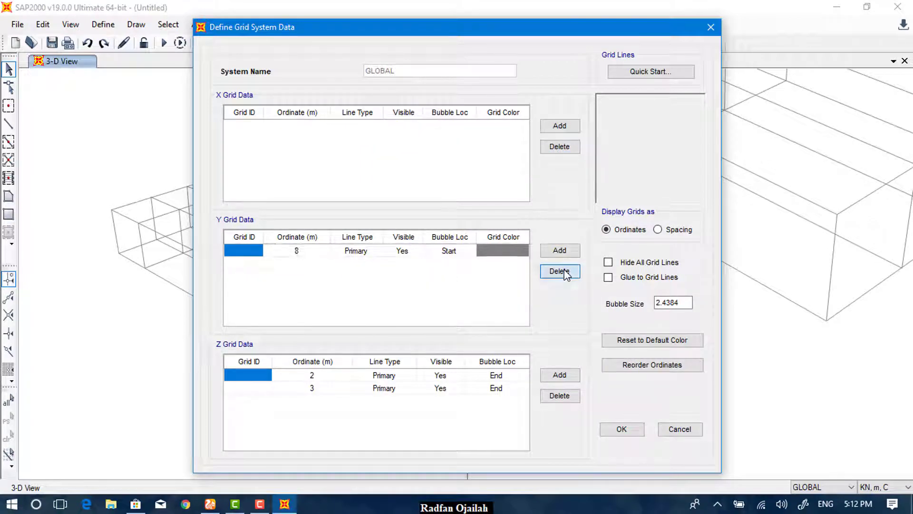
pyautogui.click(560, 271)
pyautogui.click(559, 395)
pyautogui.click(559, 395)
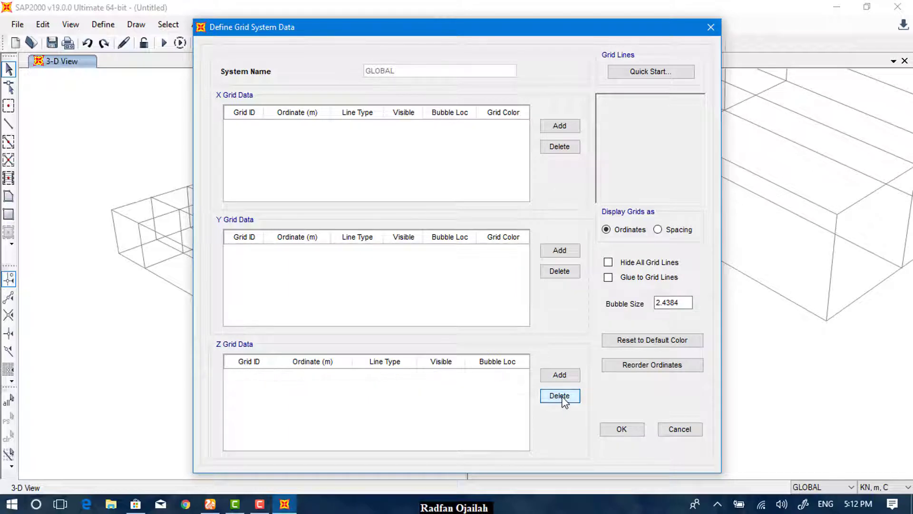
pyautogui.click(619, 429)
pyautogui.click(485, 323)
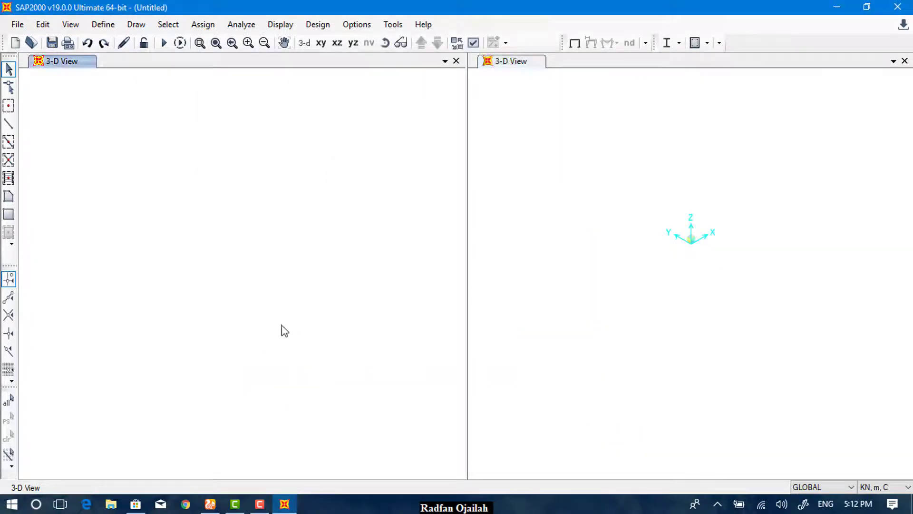
# Start a new model from the Grid Only template in KN, m, C units, discarding the changes to the current model.
pyautogui.click(19, 25)
pyautogui.click(34, 46)
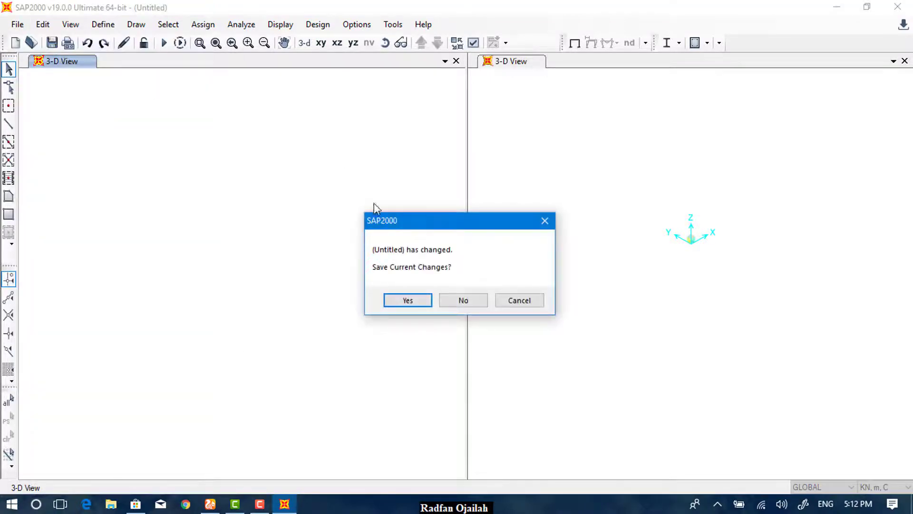
pyautogui.click(463, 300)
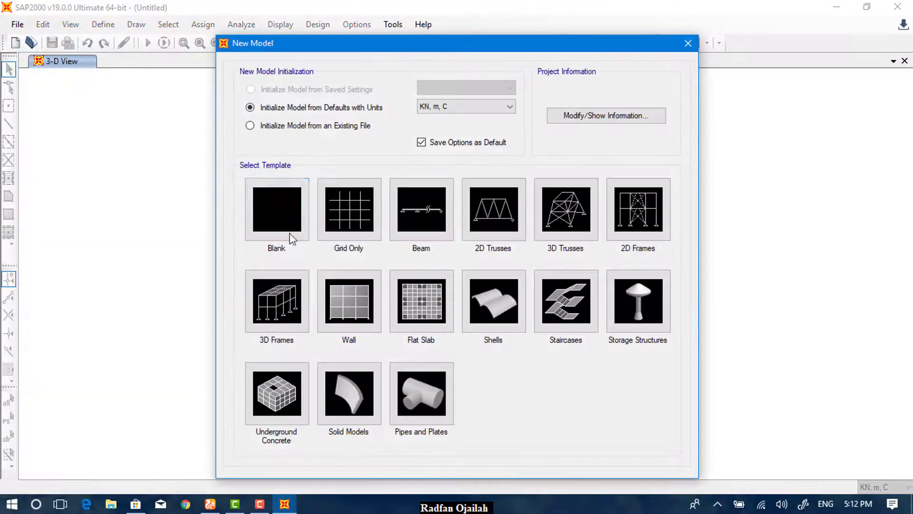
pyautogui.click(355, 209)
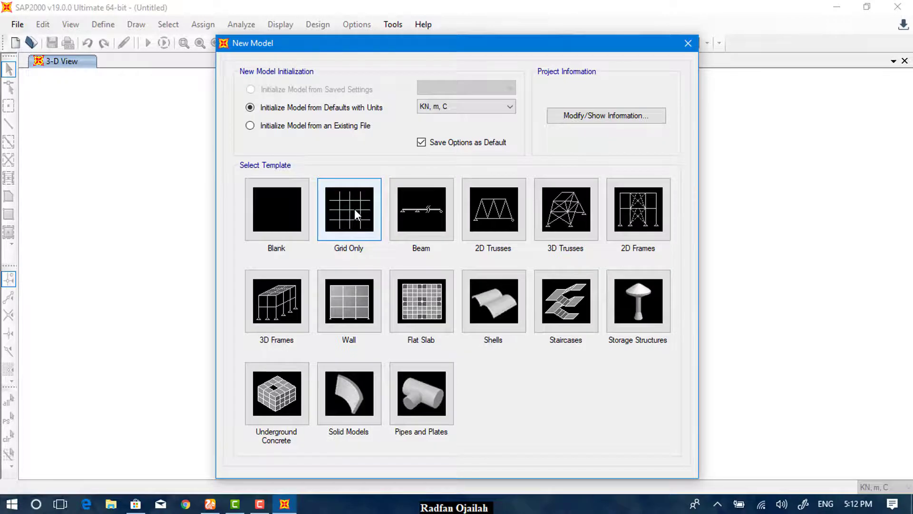
# Generate a Cartesian grid with 4 X, 4 Y and 5 Z lines, spaced 6, 6 and 3 m, with first lines at 0.
pyautogui.moveTo(467, 90); pyautogui.dragTo(415, 99)
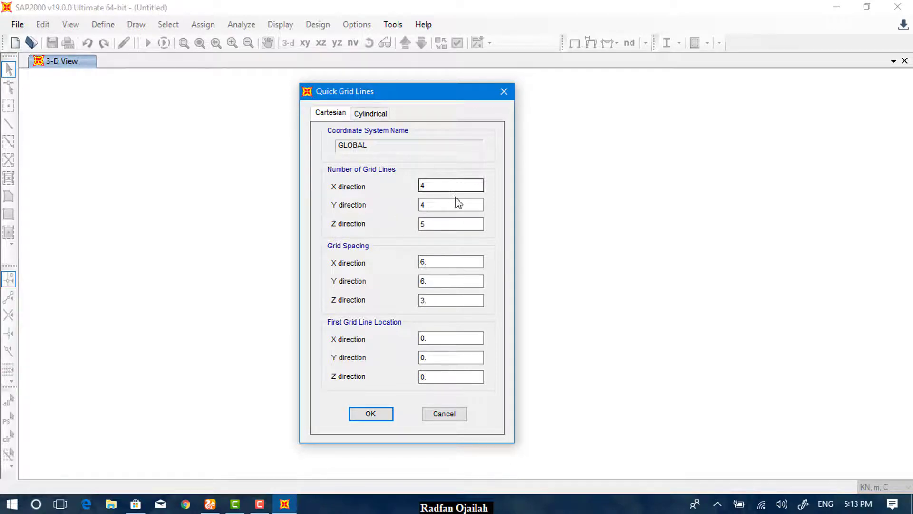
pyautogui.click(431, 185)
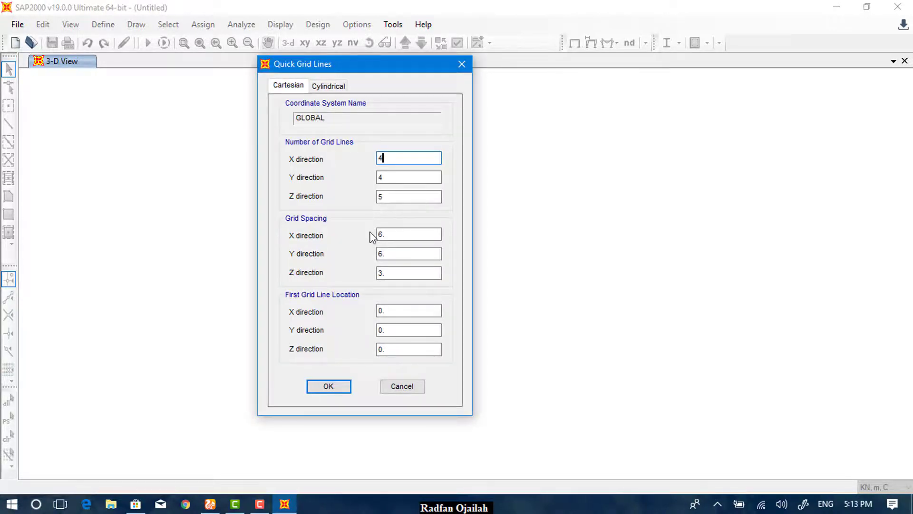
pyautogui.doubleClick(395, 235)
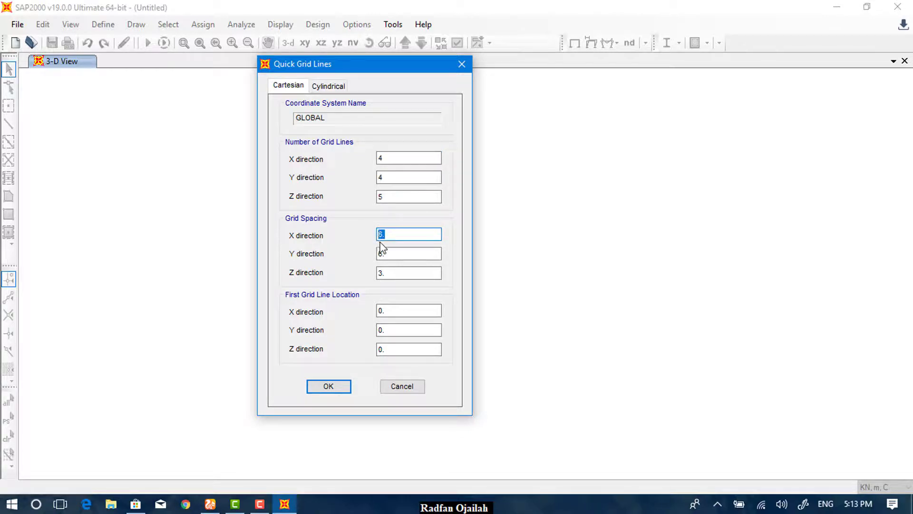
pyautogui.click(402, 253)
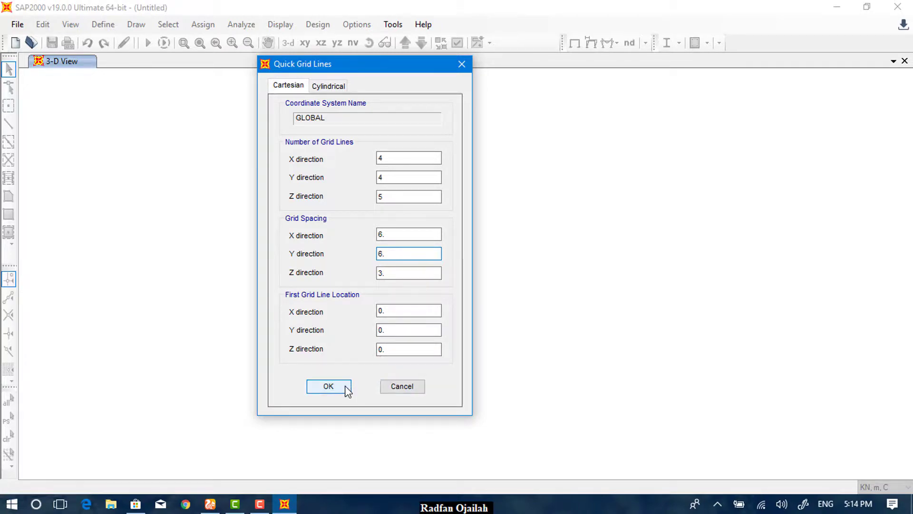
pyautogui.click(329, 386)
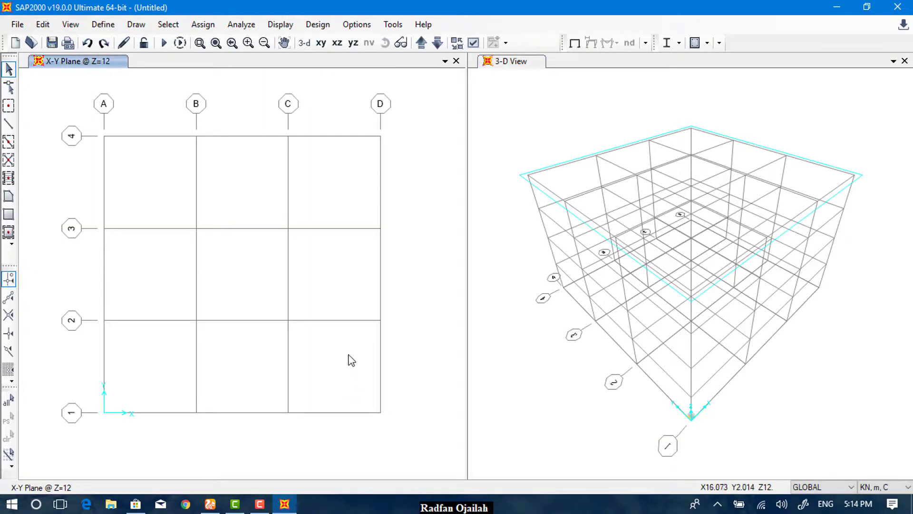